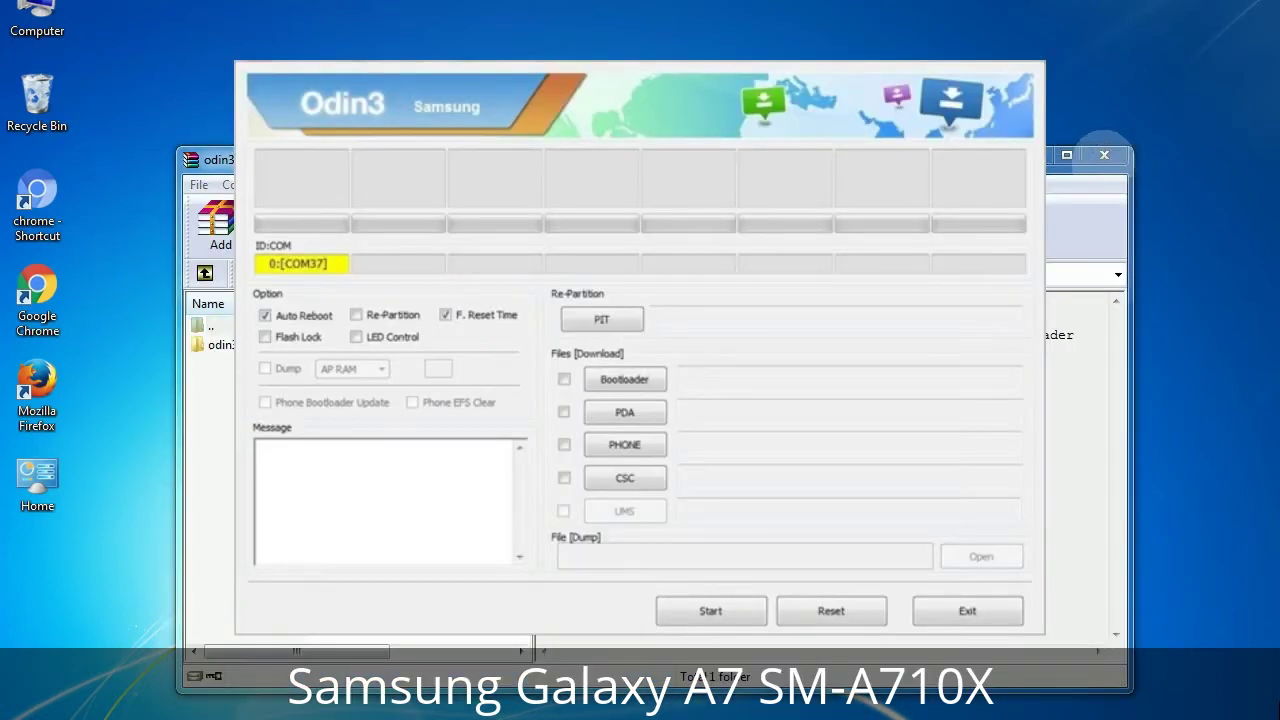
- Close the WinRAR archive window sitting behind Odin3
click(1102, 152)
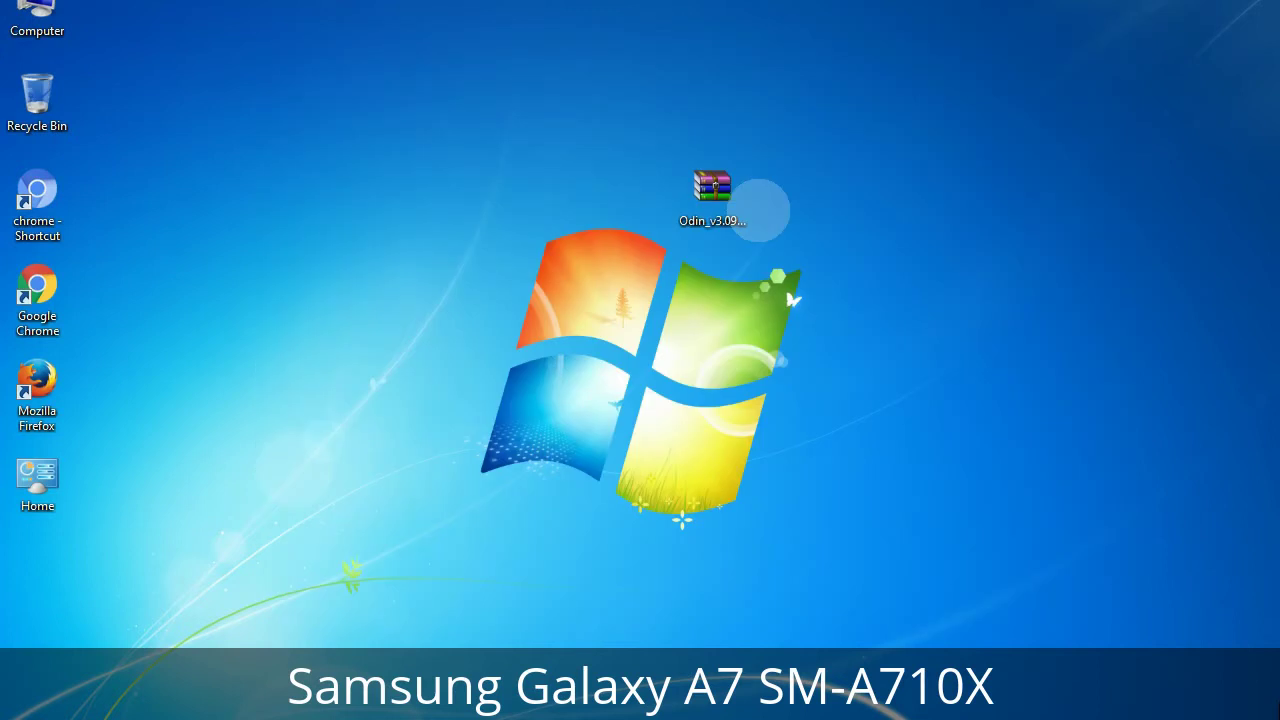
- Extract the Odin_v3.09 archive onto the desktop with Extract Here
click(712, 180)
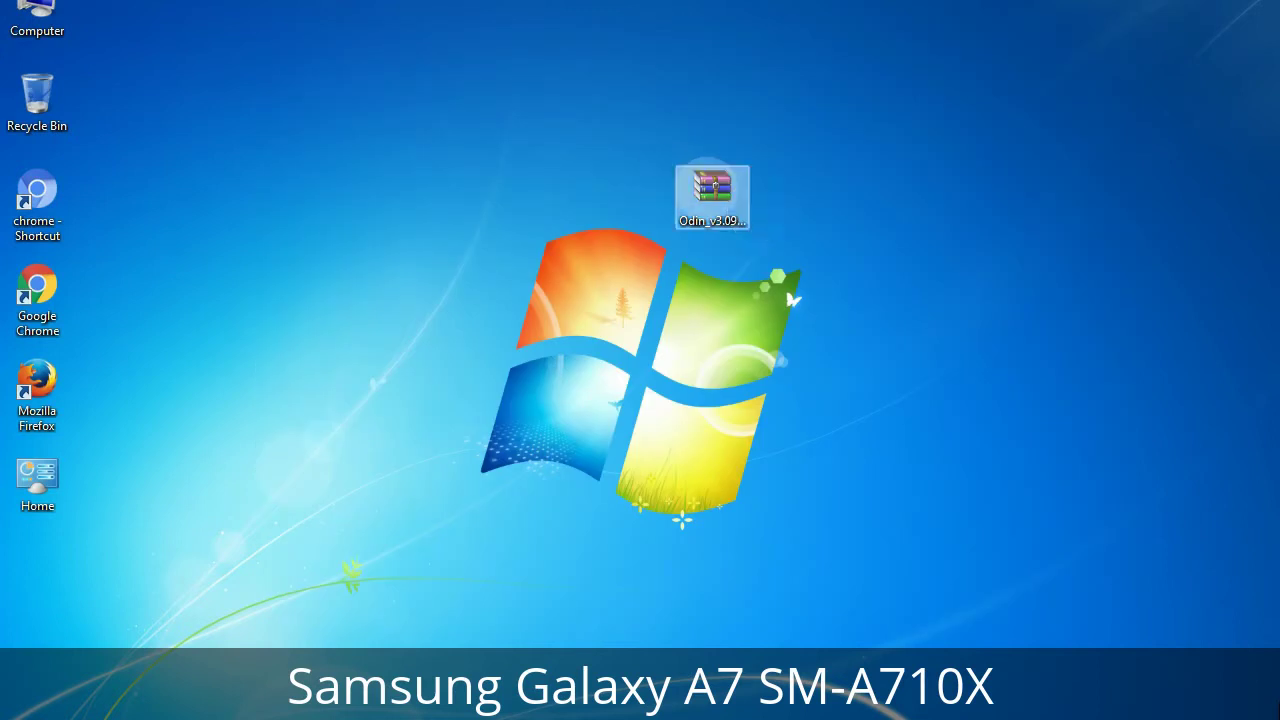
right_click(707, 188)
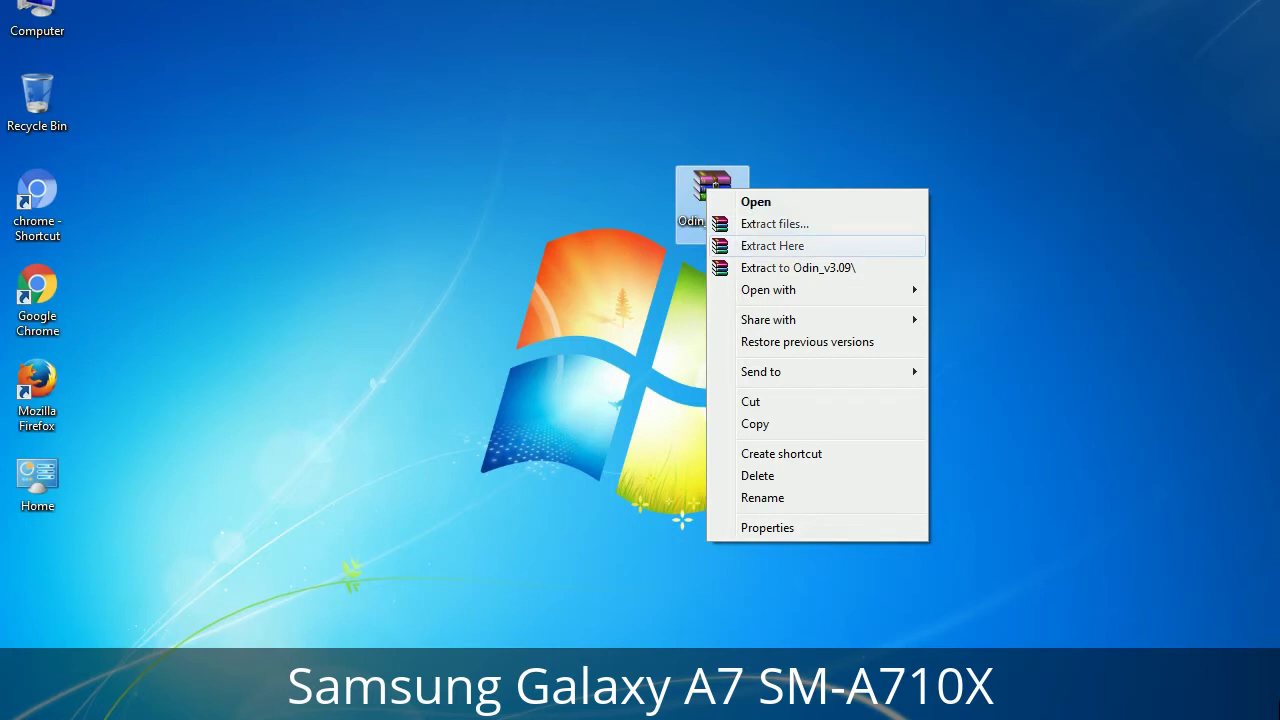
click(772, 246)
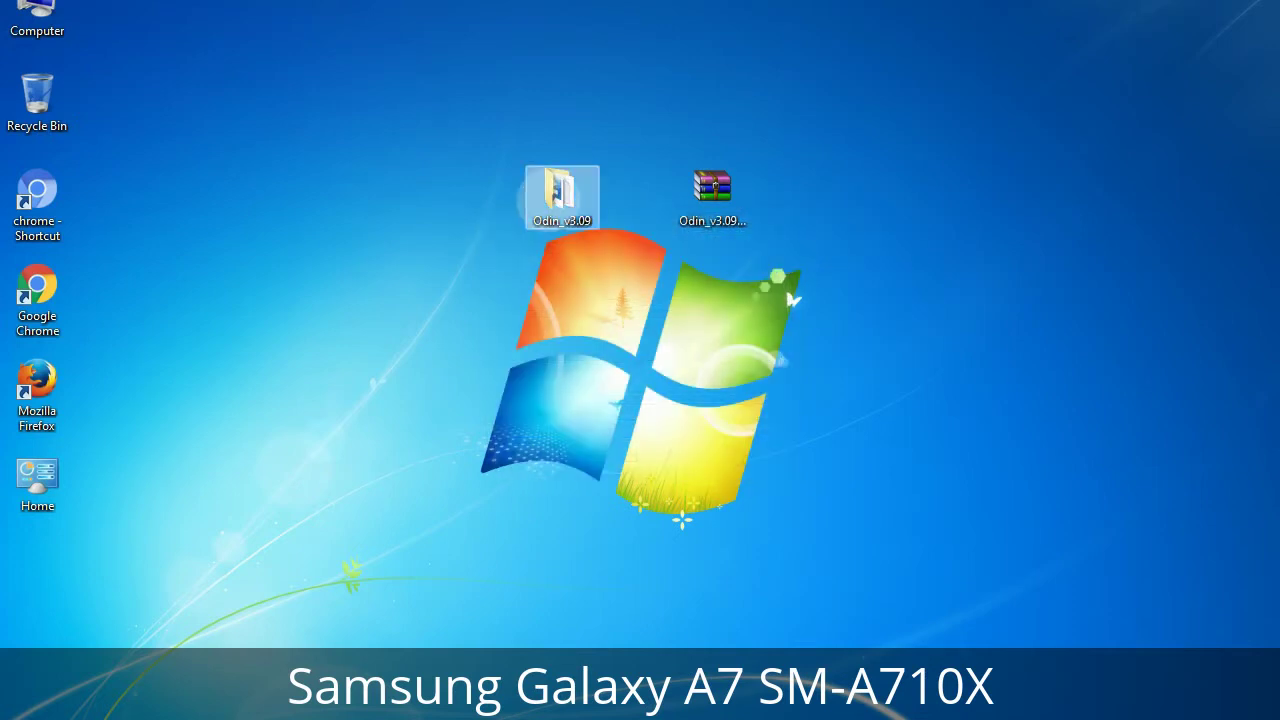
- Run Odin3 v3.09.exe from the extracted folder as administrator
double_click(560, 195)
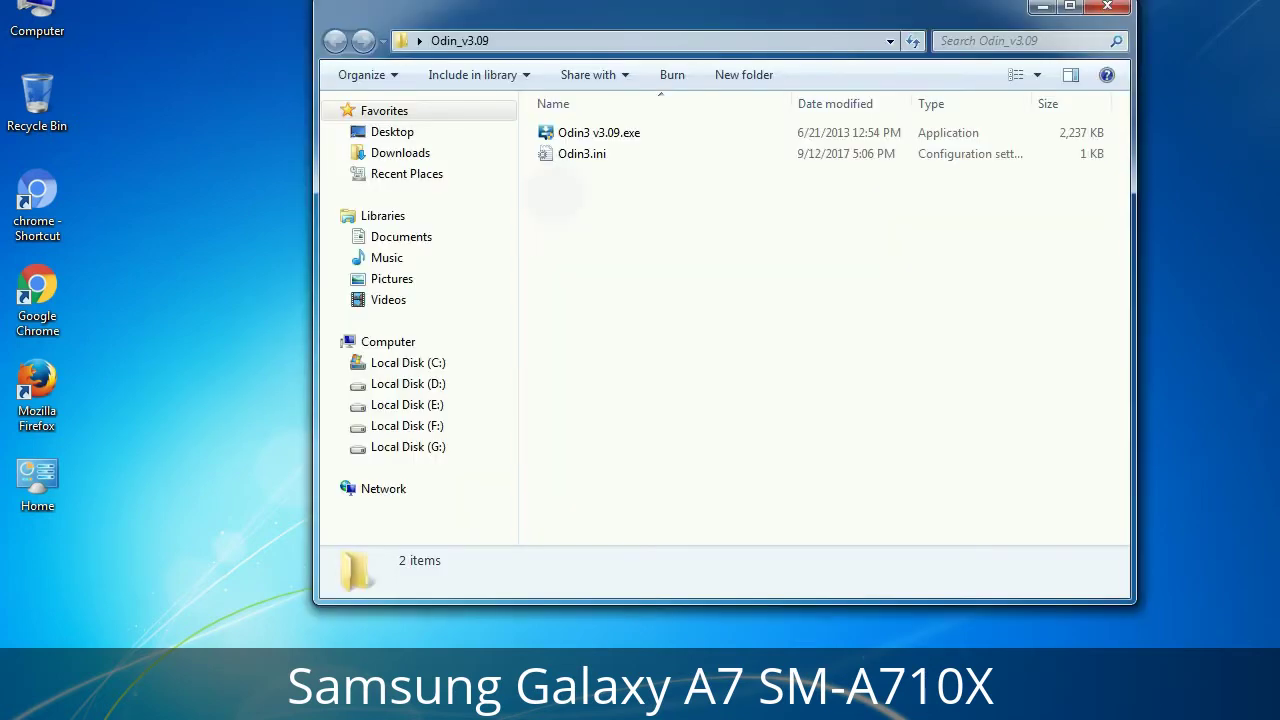
right_click(580, 135)
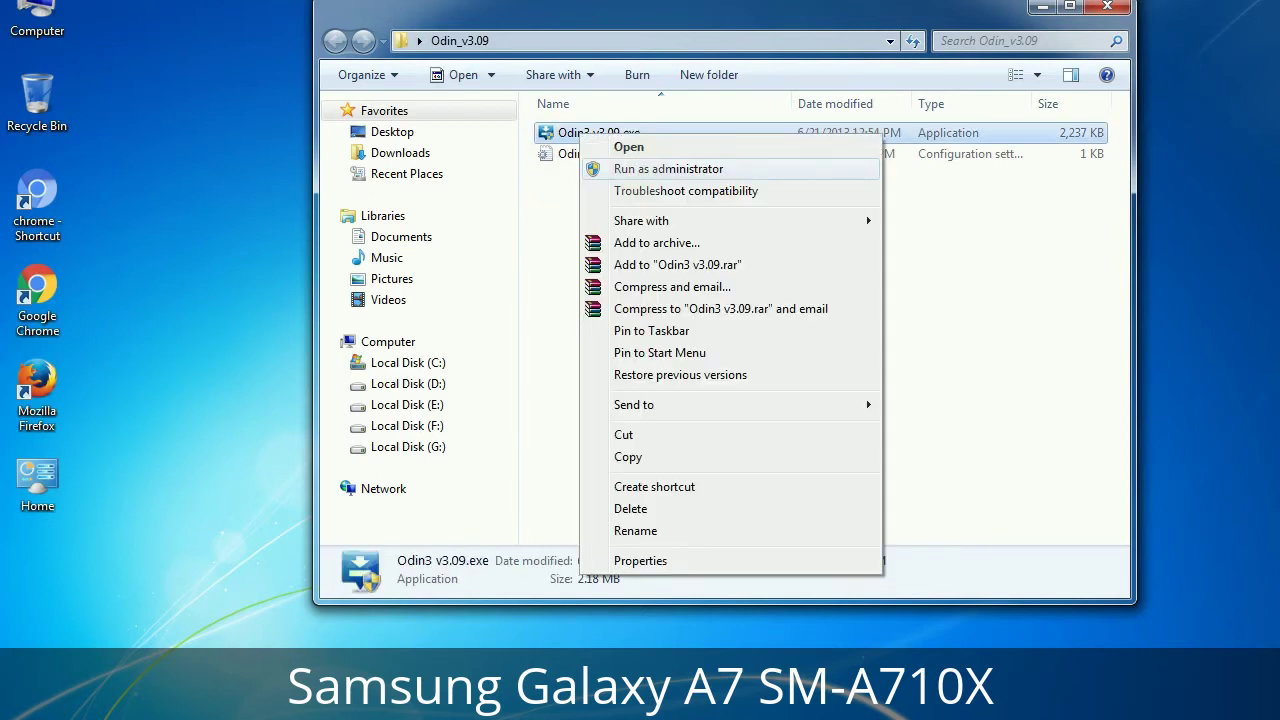
click(668, 169)
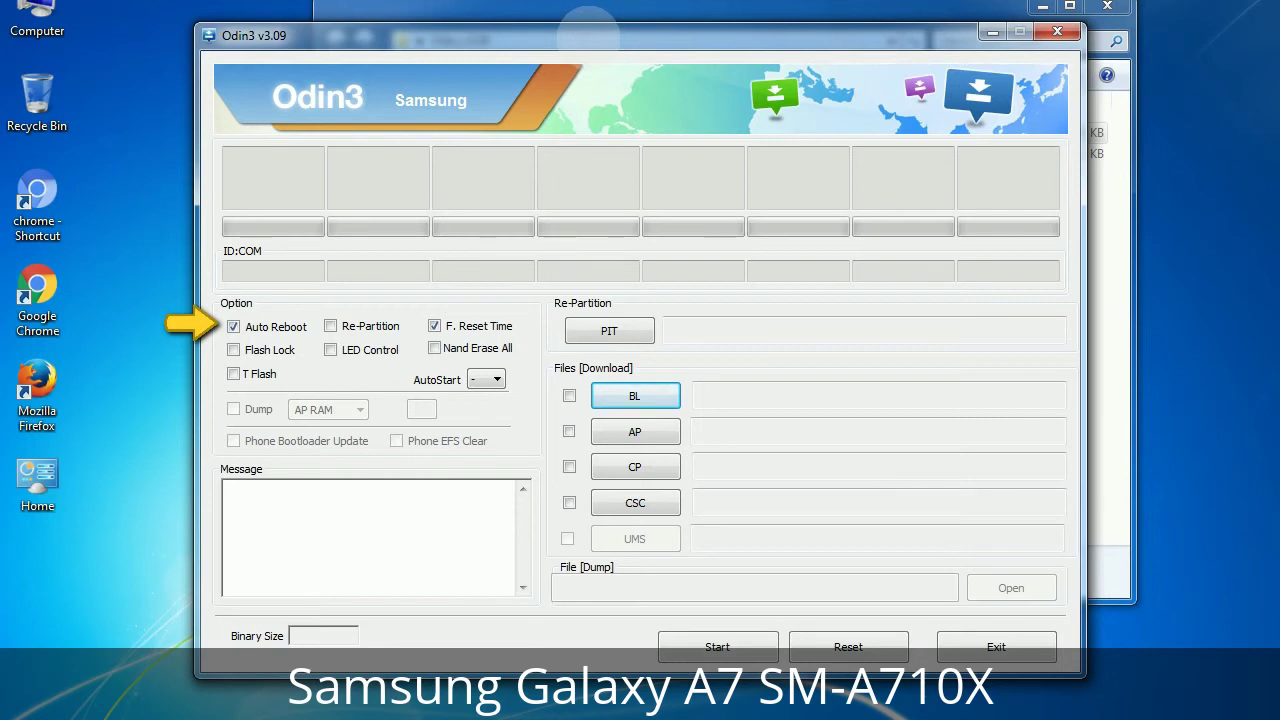
drag(590, 25, 634, 3)
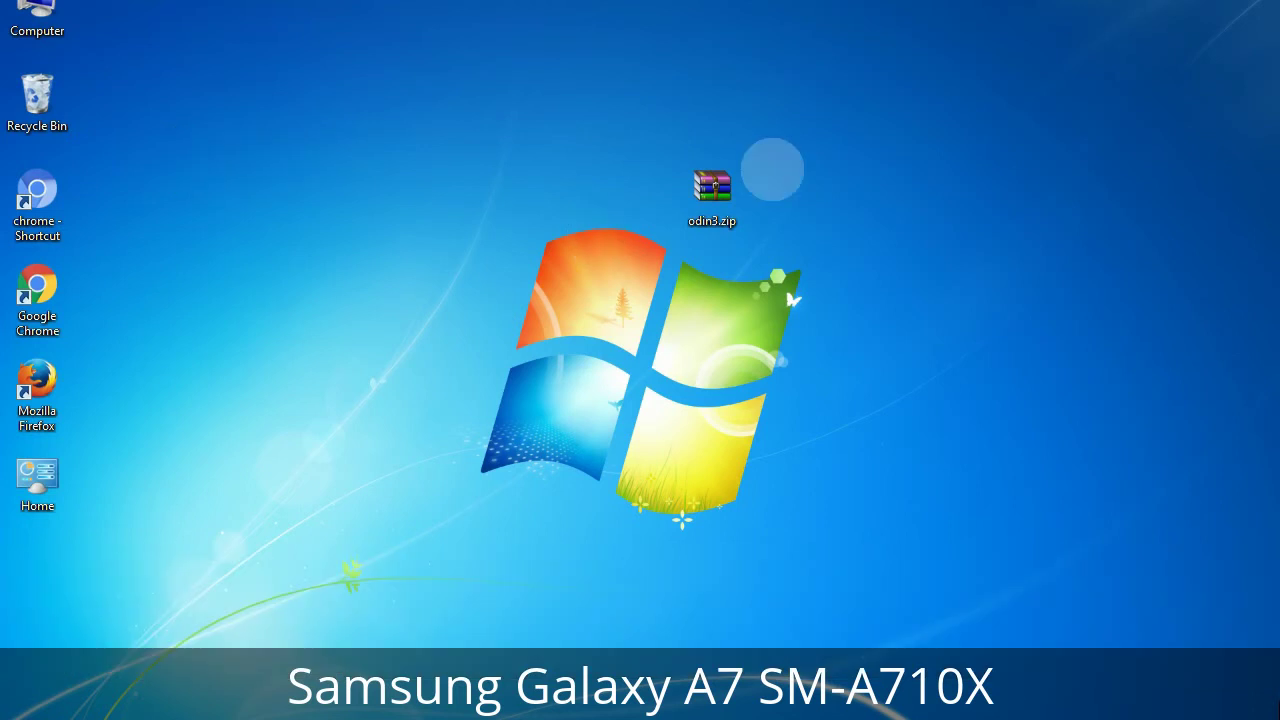
double_click(711, 188)
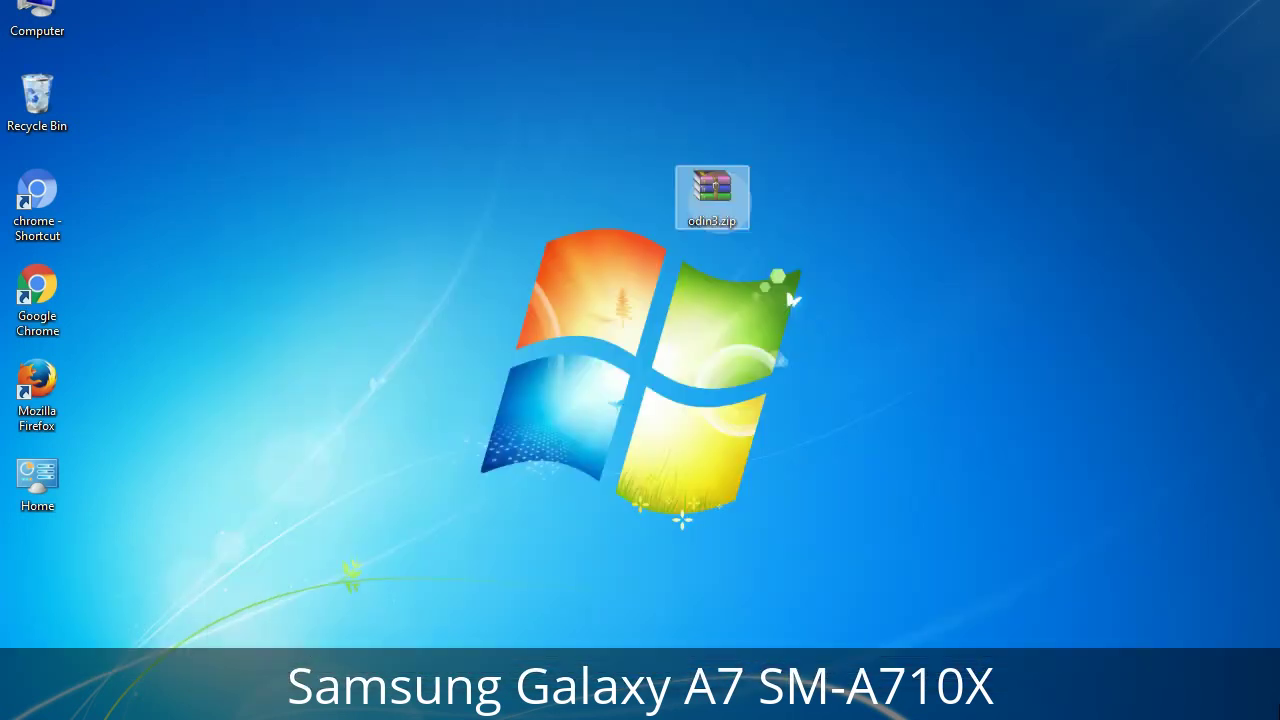
click(800, 188)
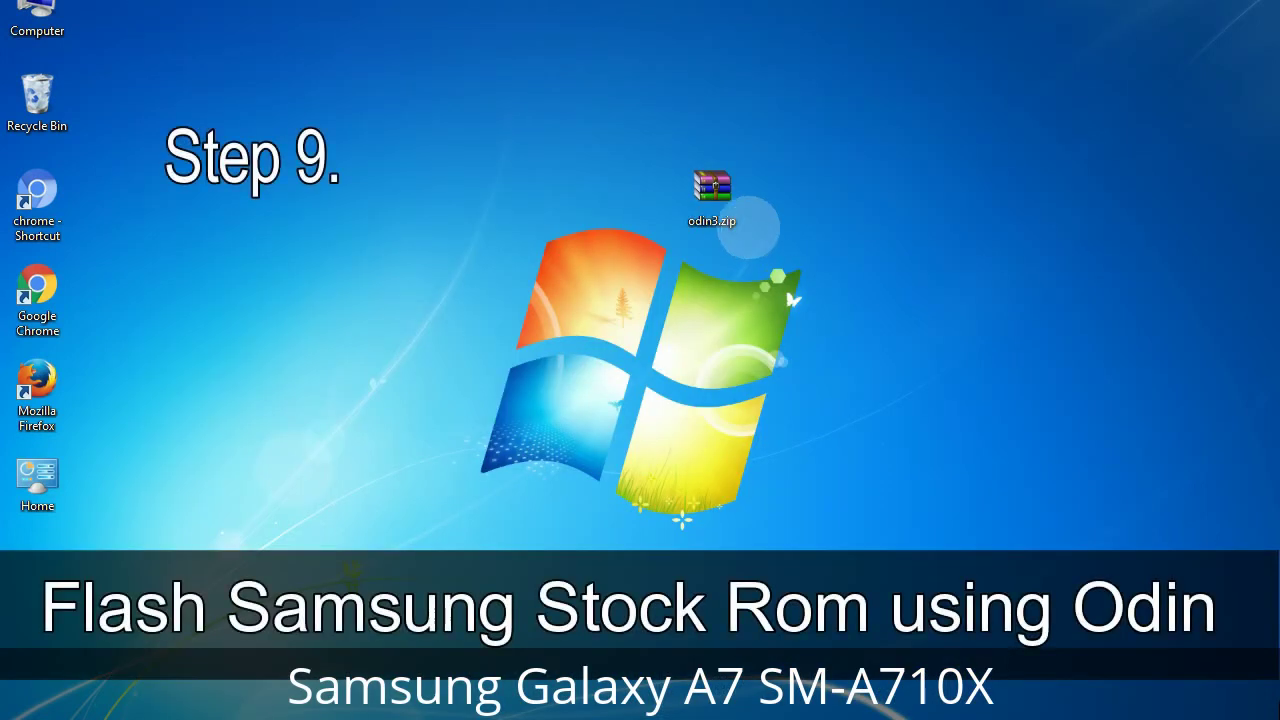
click(740, 202)
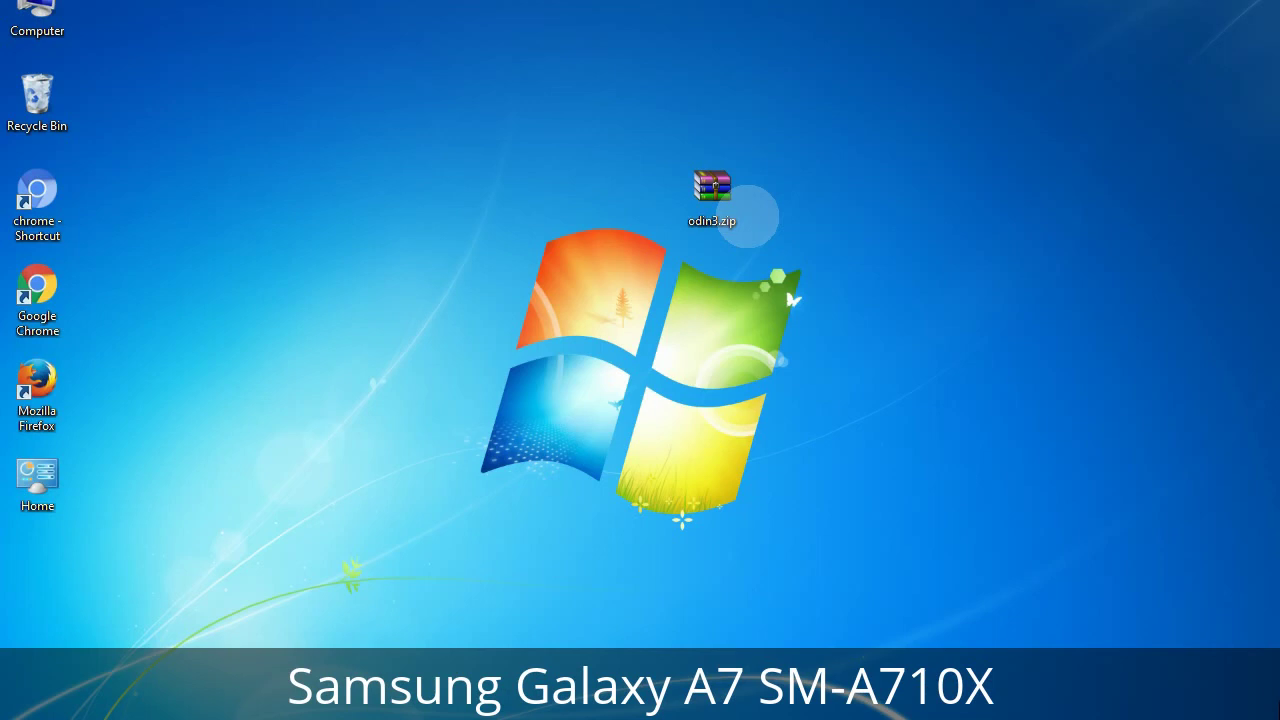
click(745, 200)
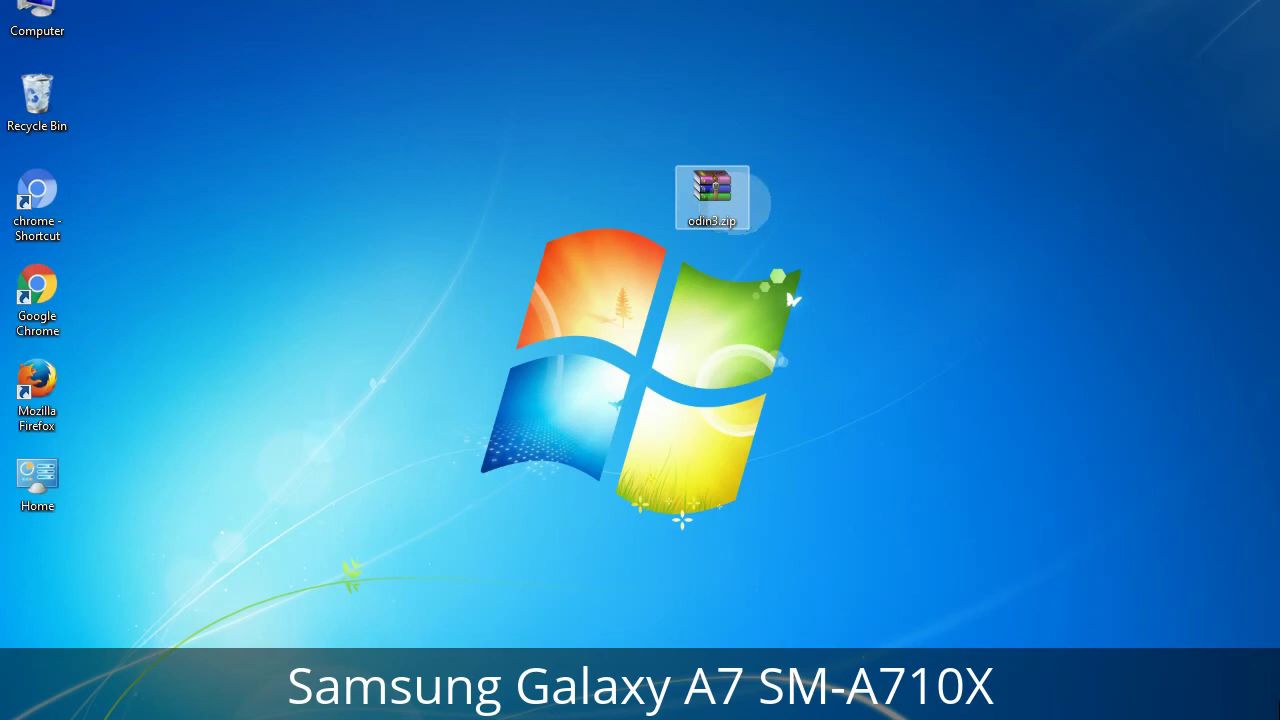
click(760, 210)
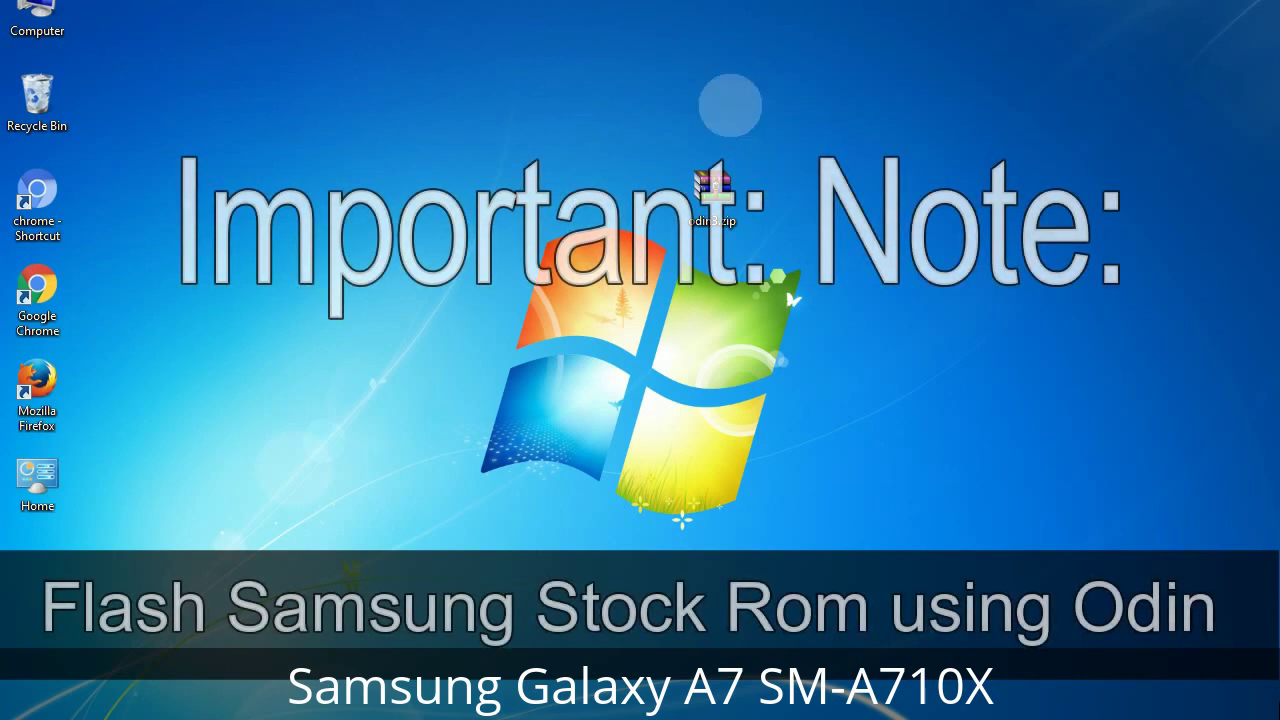
click(698, 168)
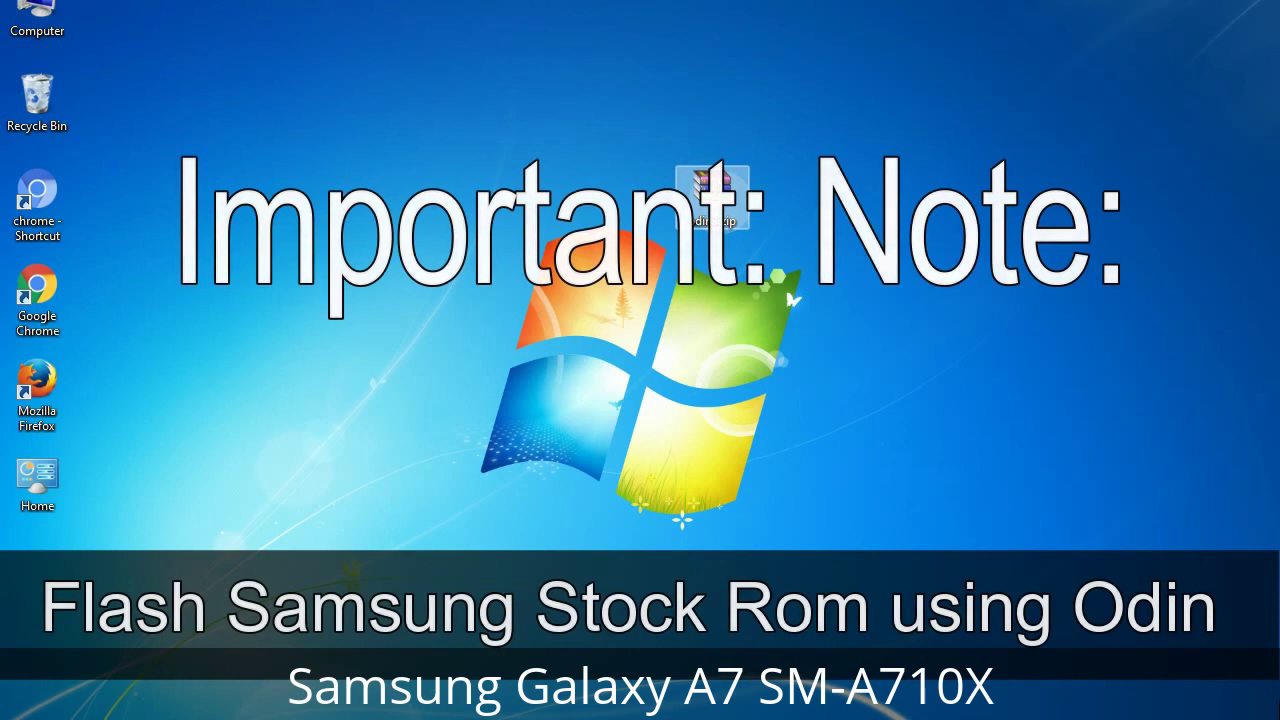